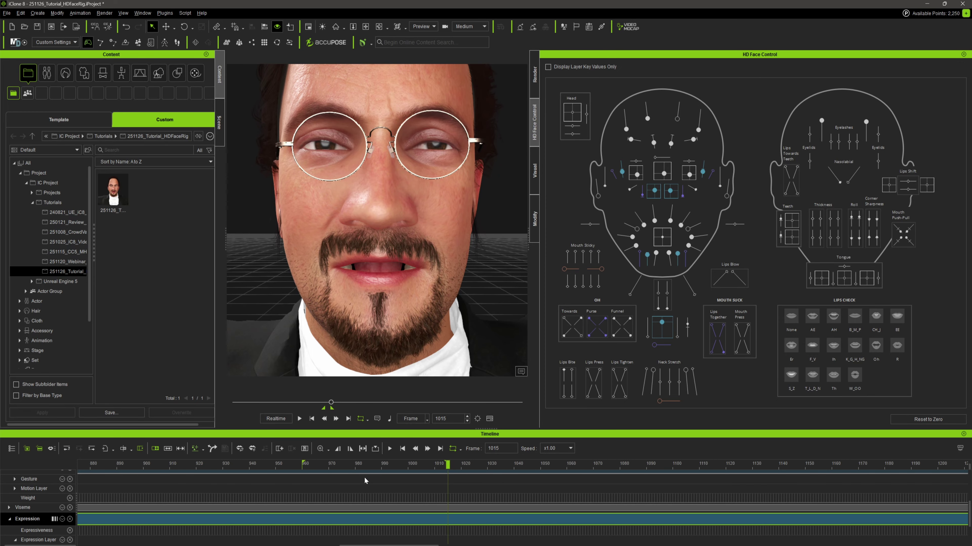
Play back and scrub the facial animation between frames 987 and 1015 to examine the mouth shapes
{"action": "middle_click_drag", "start_coordinate": [370, 332], "coordinate": [367, 296]}
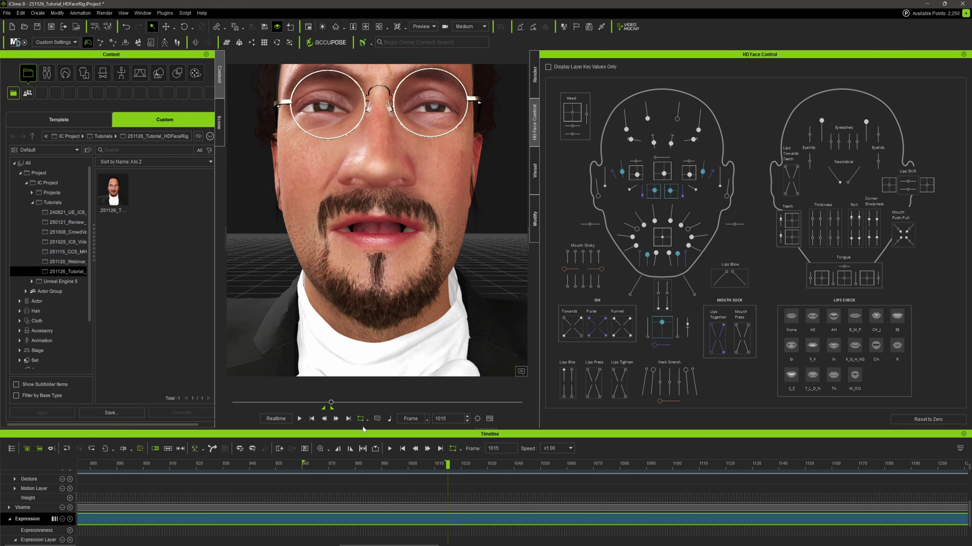
{"action": "key", "text": "space"}
{"action": "key", "text": "space"}
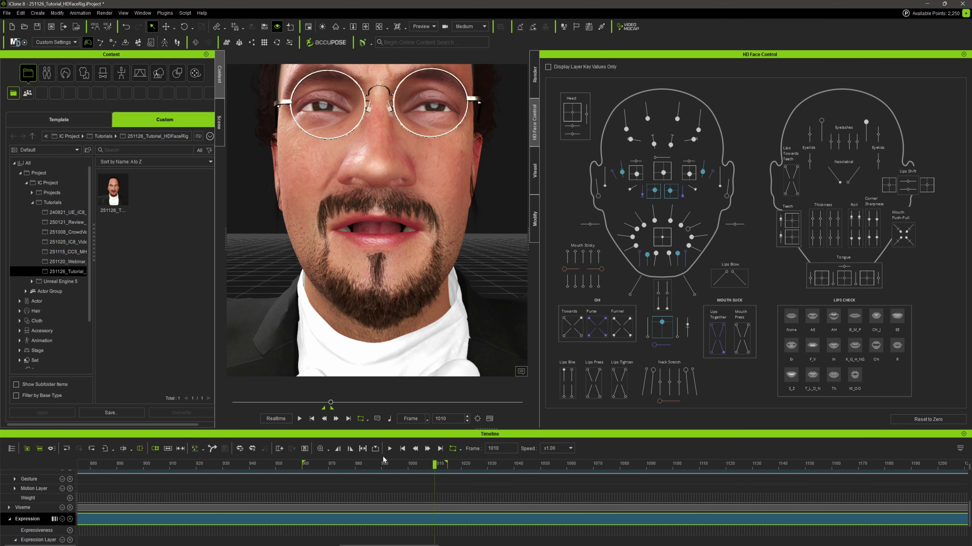
{"action": "left_click_drag", "start_coordinate": [378, 464], "coordinate": [375, 465]}
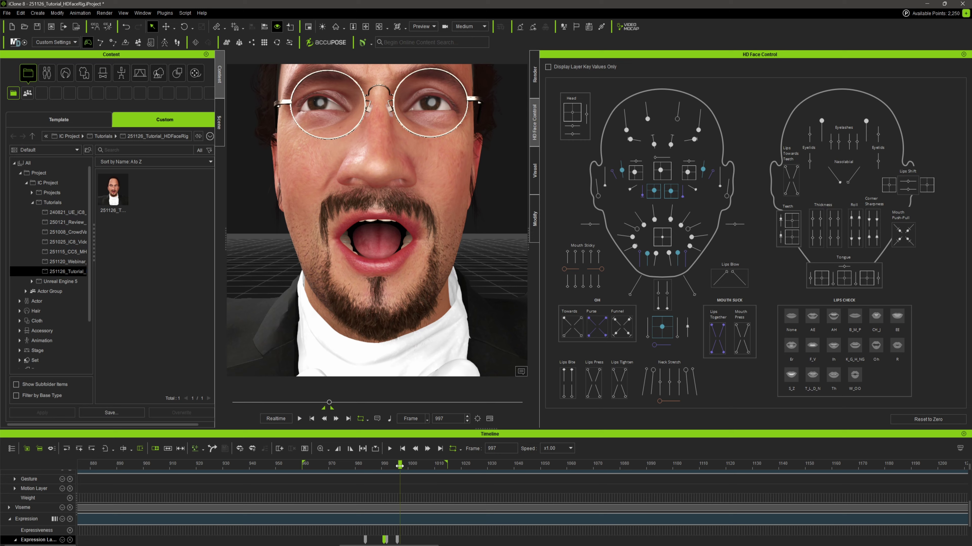
{"action": "mouse_move", "coordinate": [396, 465]}
{"action": "left_mouse_down"}
{"action": "mouse_move", "coordinate": [384, 466]}
{"action": "mouse_move", "coordinate": [394, 465]}
{"action": "left_mouse_up"}
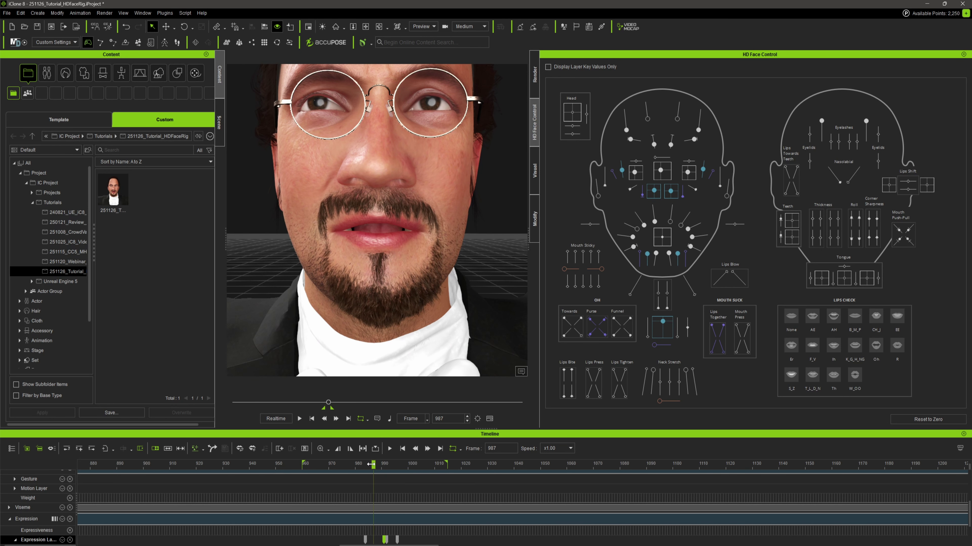
{"action": "key", "text": "space"}
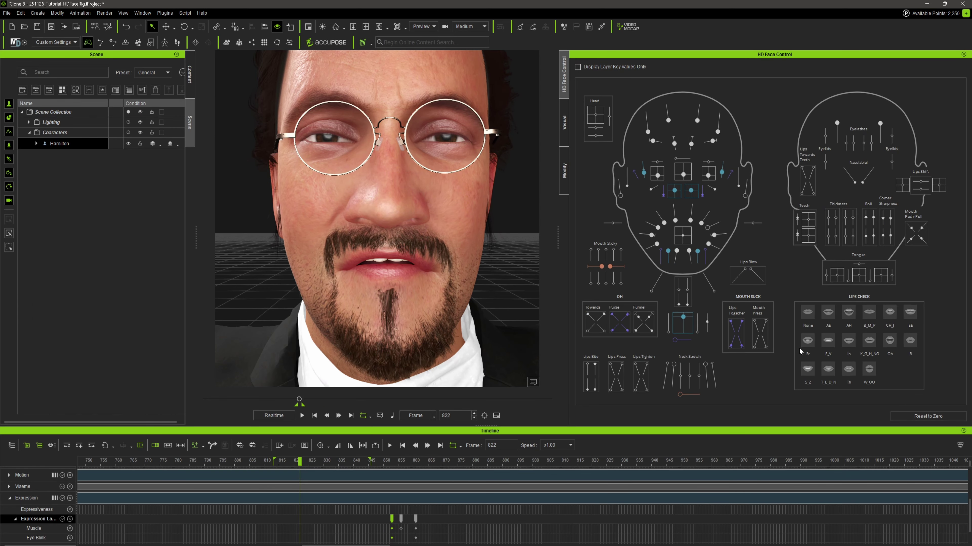
Apply Lips Check mouth shapes at frames 822, 820 and 824, starting with F_V, and play the section from frame 818
{"action": "left_click", "coordinate": [827, 341]}
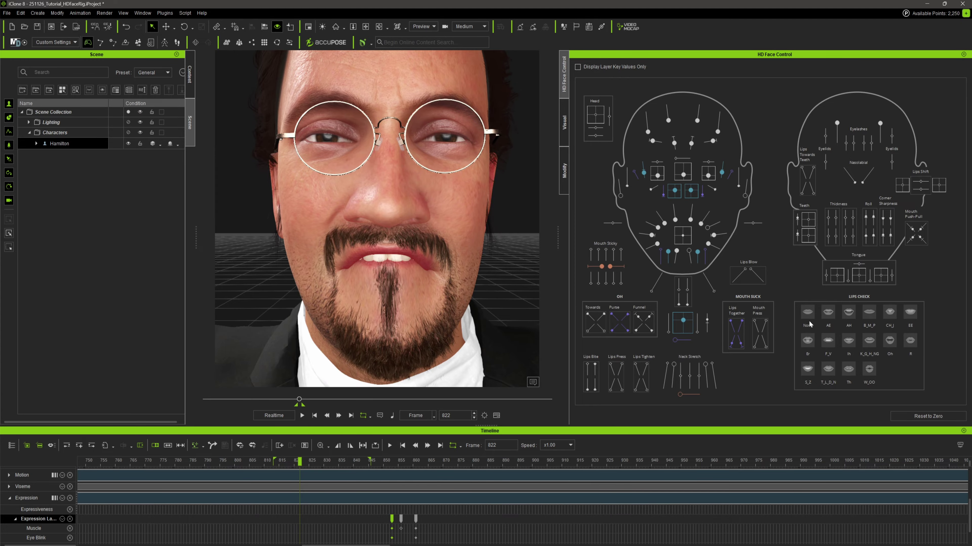
{"action": "left_click_drag", "start_coordinate": [300, 461], "coordinate": [294, 462]}
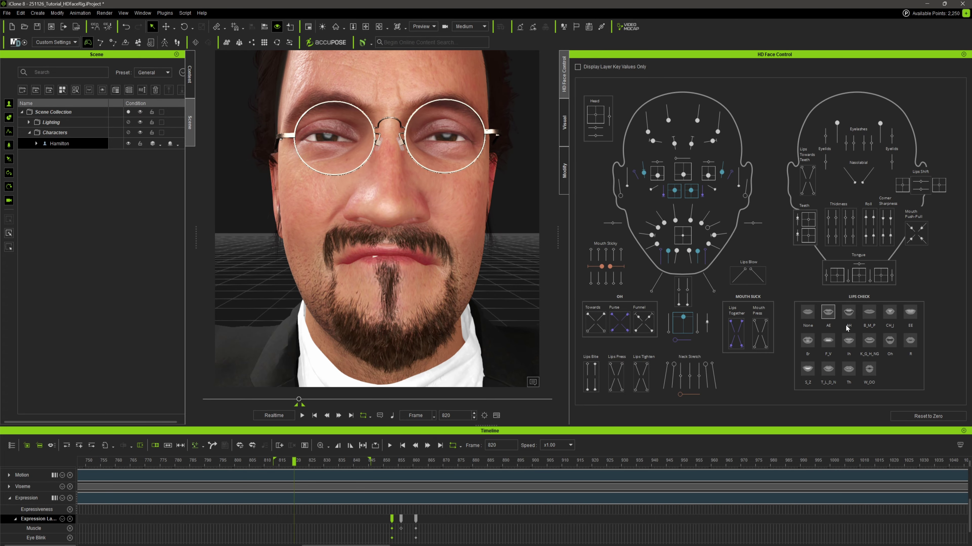
{"action": "left_click", "coordinate": [807, 319]}
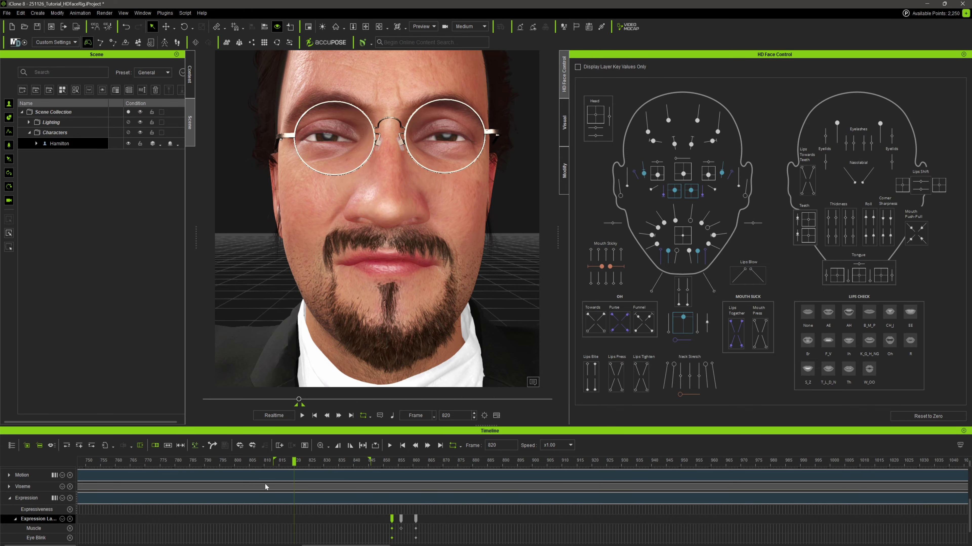
{"action": "left_click_drag", "start_coordinate": [295, 462], "coordinate": [306, 462]}
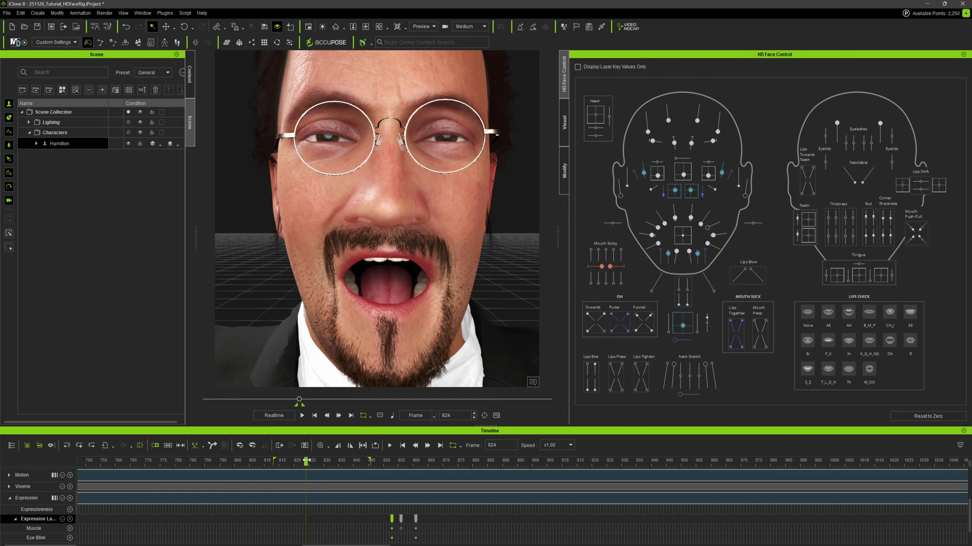
{"action": "left_click", "coordinate": [807, 311]}
{"action": "scroll", "coordinate": [328, 508], "scroll_direction": "down", "scroll_amount": 2}
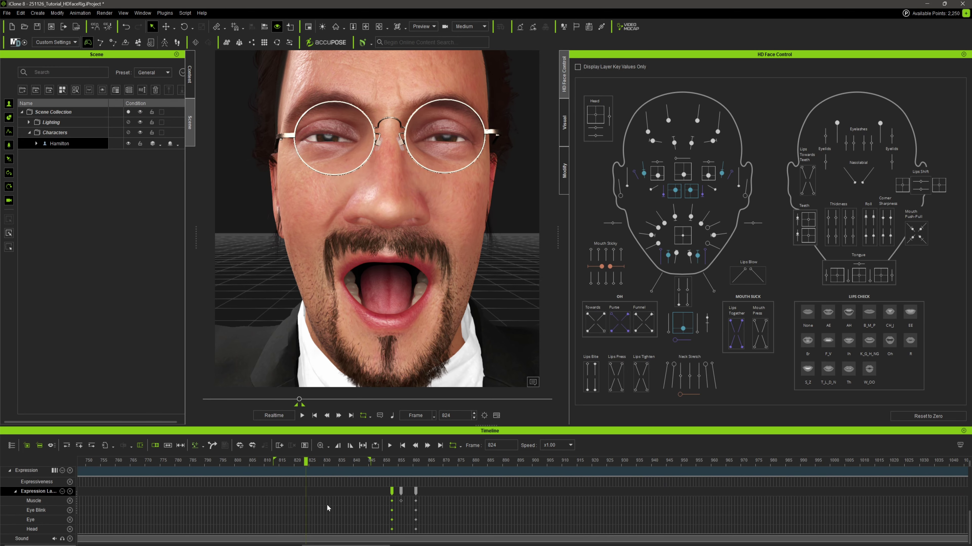
{"action": "left_click_drag", "start_coordinate": [307, 462], "coordinate": [285, 461]}
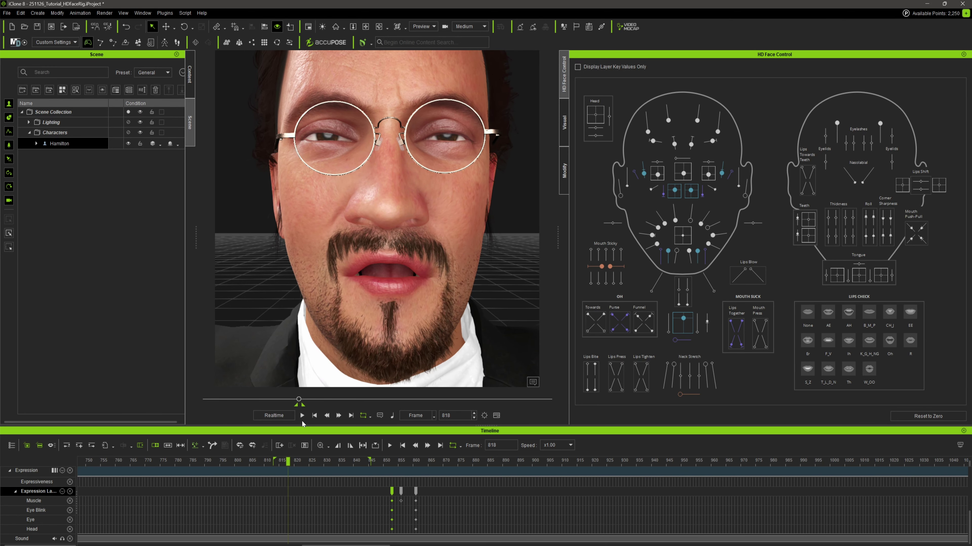
{"action": "left_click", "coordinate": [302, 415]}
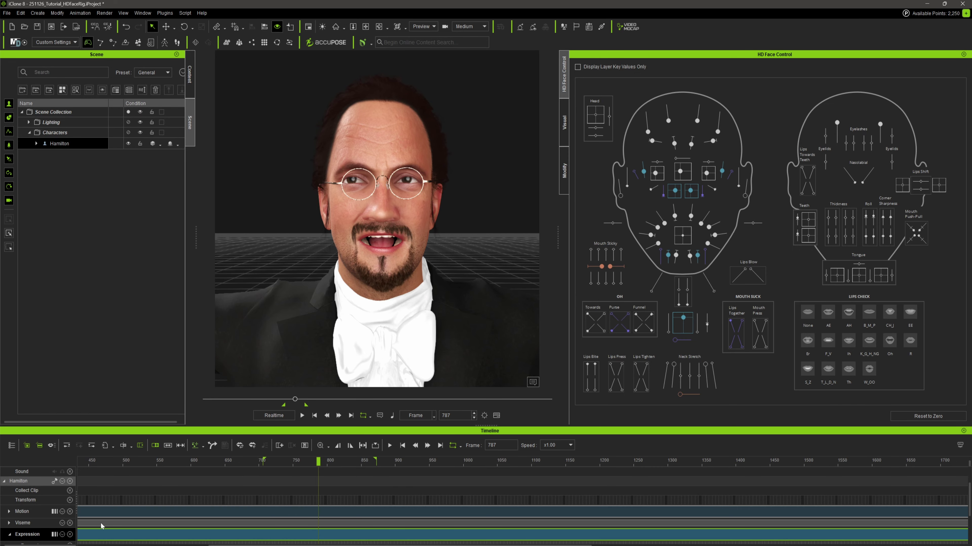
Break the character's expression clip at frame 755 and again at frame 901
{"action": "left_click_drag", "start_coordinate": [306, 467], "coordinate": [278, 467]}
{"action": "key", "text": "space"}
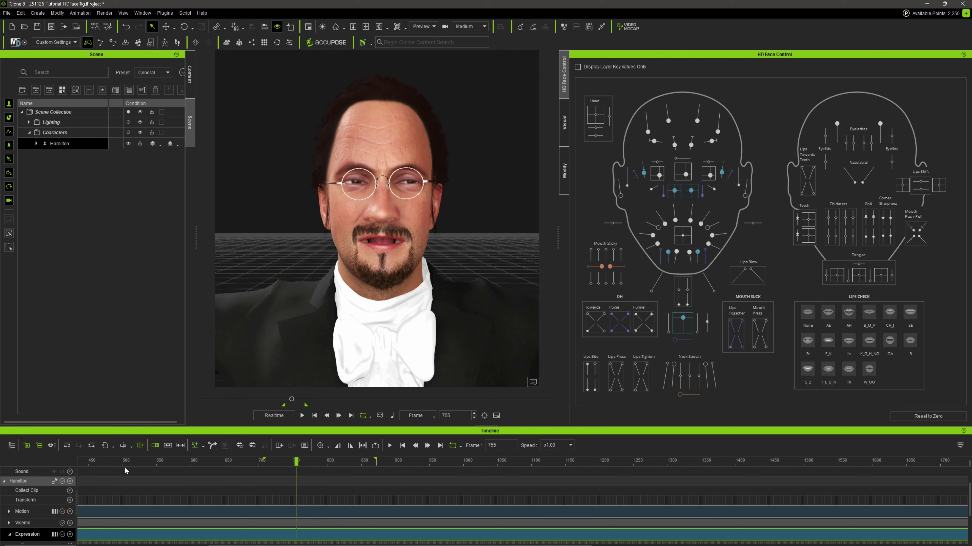
{"action": "left_click", "coordinate": [124, 446]}
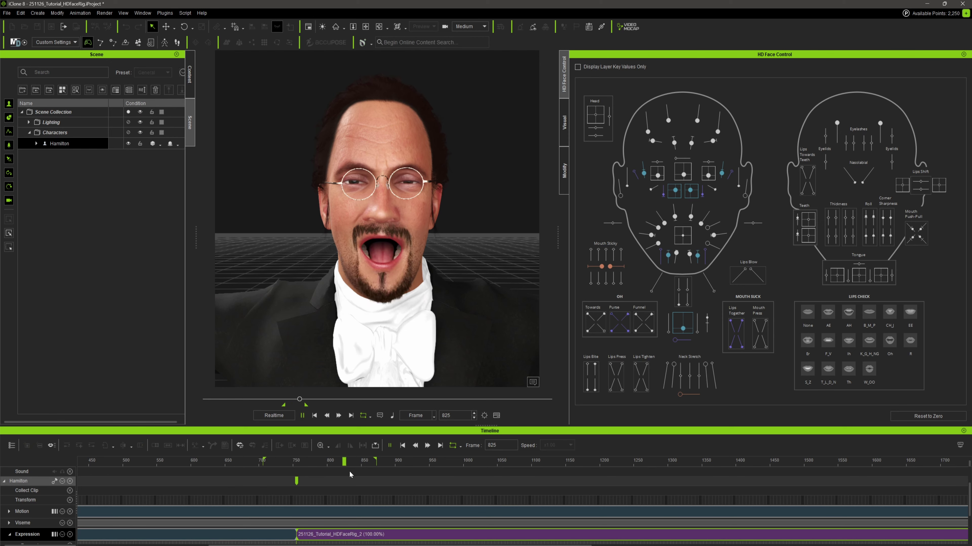
{"action": "left_click_drag", "start_coordinate": [375, 463], "coordinate": [395, 461]}
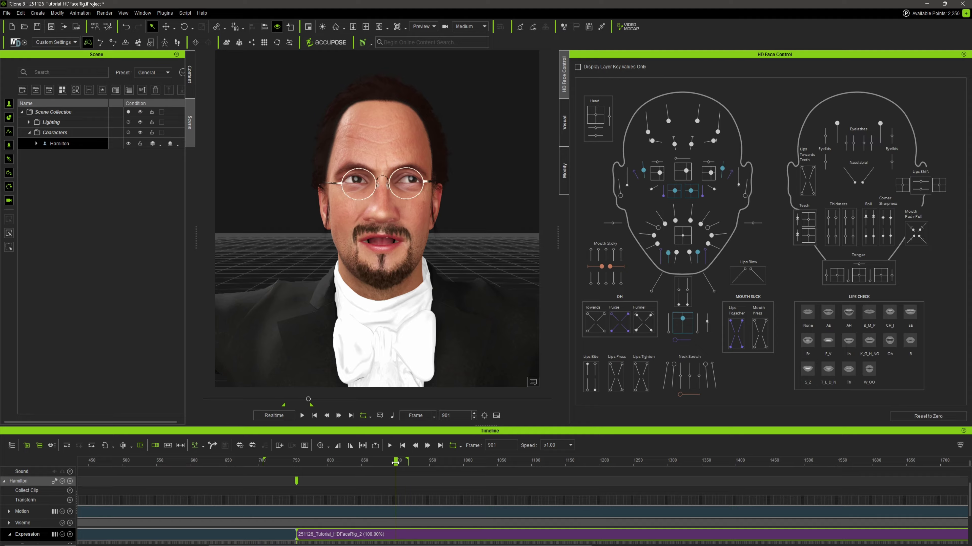
{"action": "left_click", "coordinate": [139, 446]}
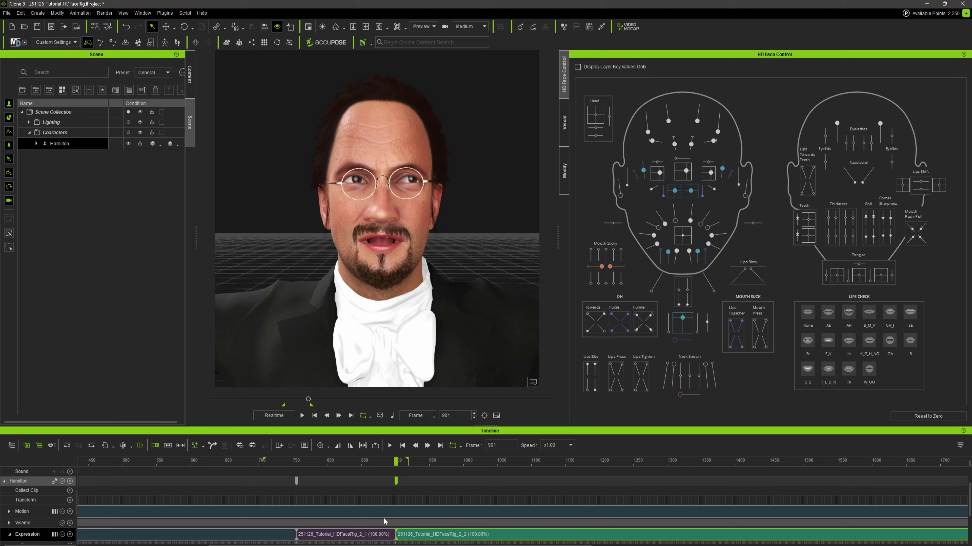
Set the EyeLook facial part strength to 0 on the expression clip between frames 755 and 901 and play it back
{"action": "left_click", "coordinate": [329, 536]}
{"action": "right_click", "coordinate": [329, 536]}
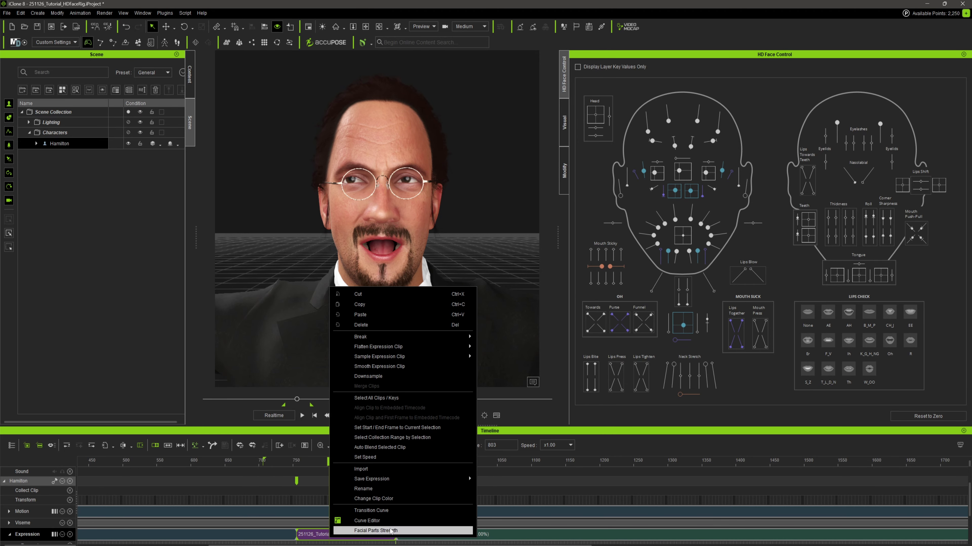
{"action": "left_click", "coordinate": [391, 531]}
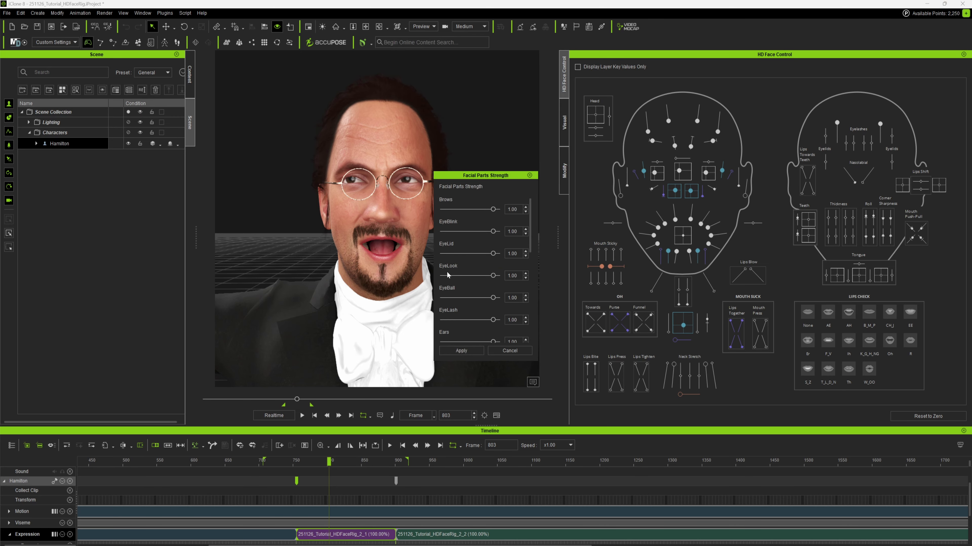
{"action": "left_click_drag", "start_coordinate": [493, 276], "coordinate": [400, 276]}
{"action": "left_click", "coordinate": [461, 350]}
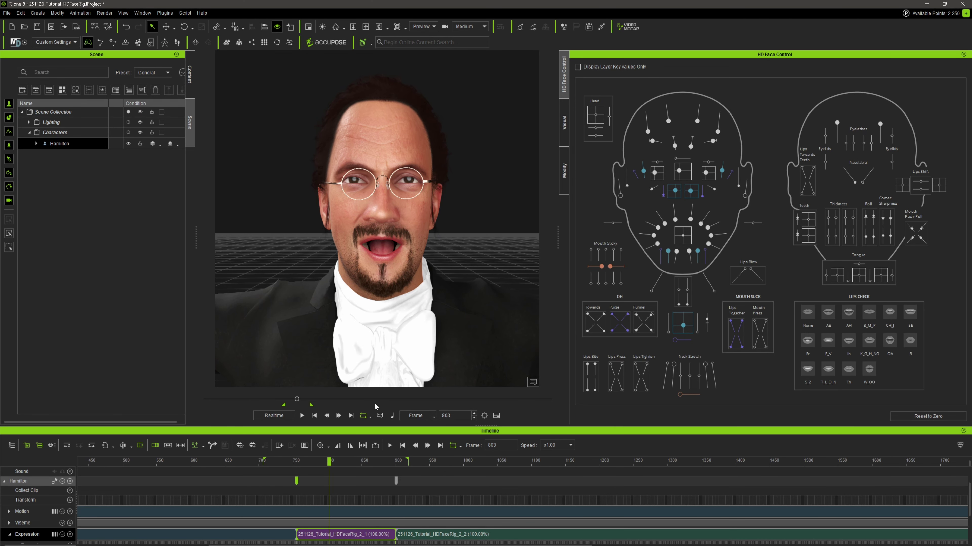
{"action": "left_click", "coordinate": [274, 463]}
{"action": "key", "text": "space"}
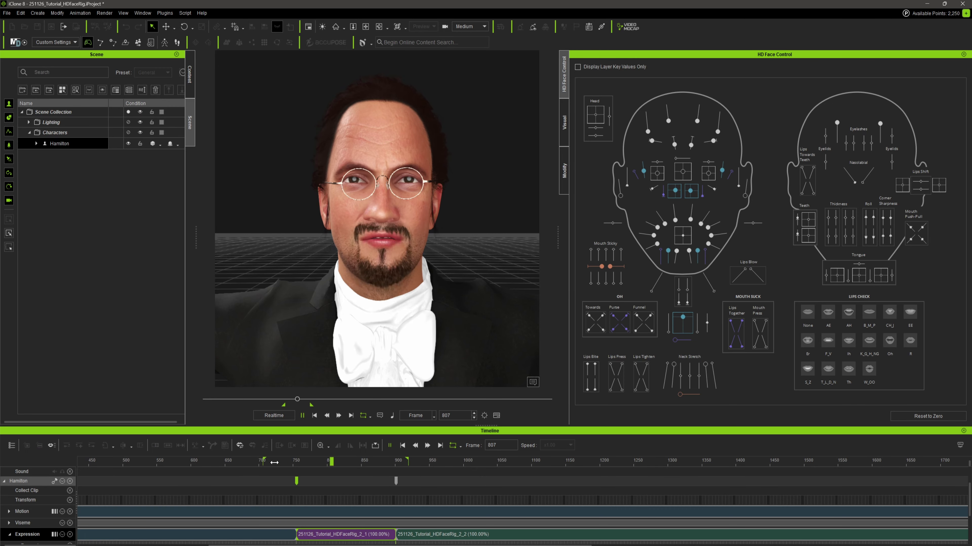
{"action": "key", "text": "space"}
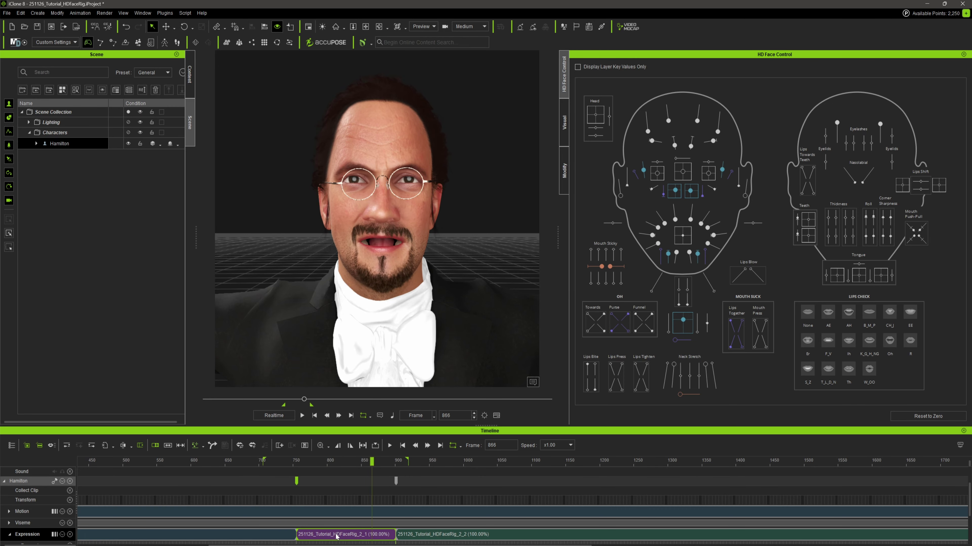
Reduce the EyeBlink facial part strength on the middle expression clip and play the section back
{"action": "right_click", "coordinate": [336, 536]}
{"action": "left_click", "coordinate": [368, 518]}
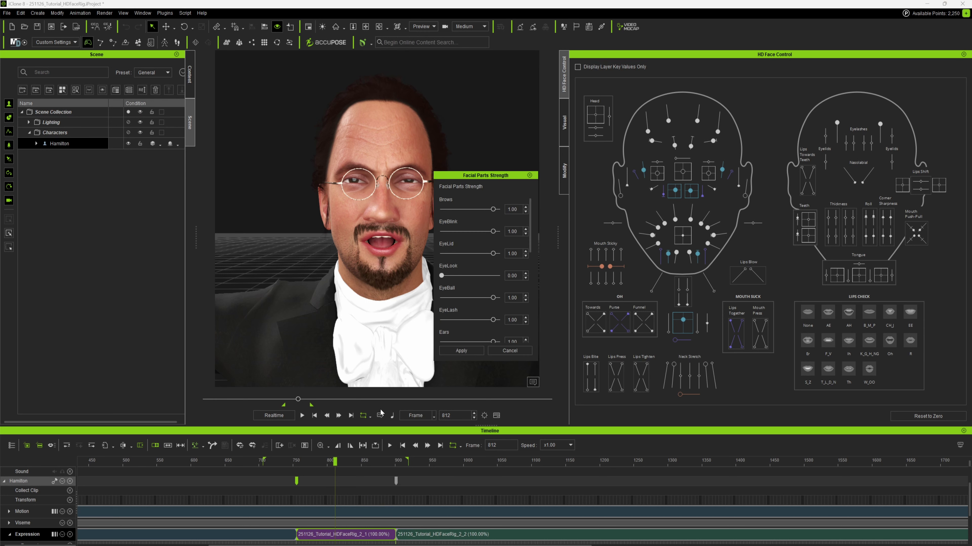
{"action": "left_click_drag", "start_coordinate": [494, 233], "coordinate": [456, 253]}
{"action": "left_click", "coordinate": [471, 347]}
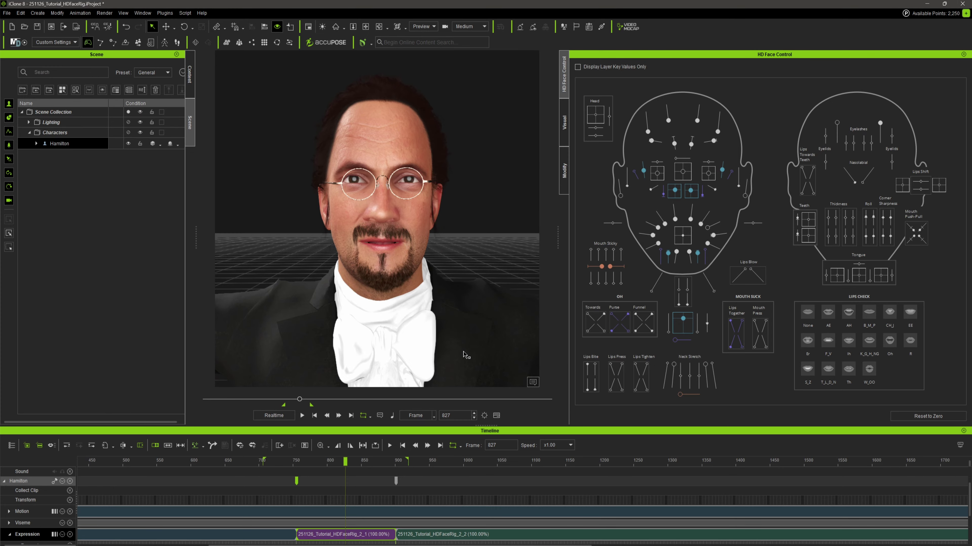
{"action": "left_click", "coordinate": [277, 465]}
{"action": "key", "text": "space"}
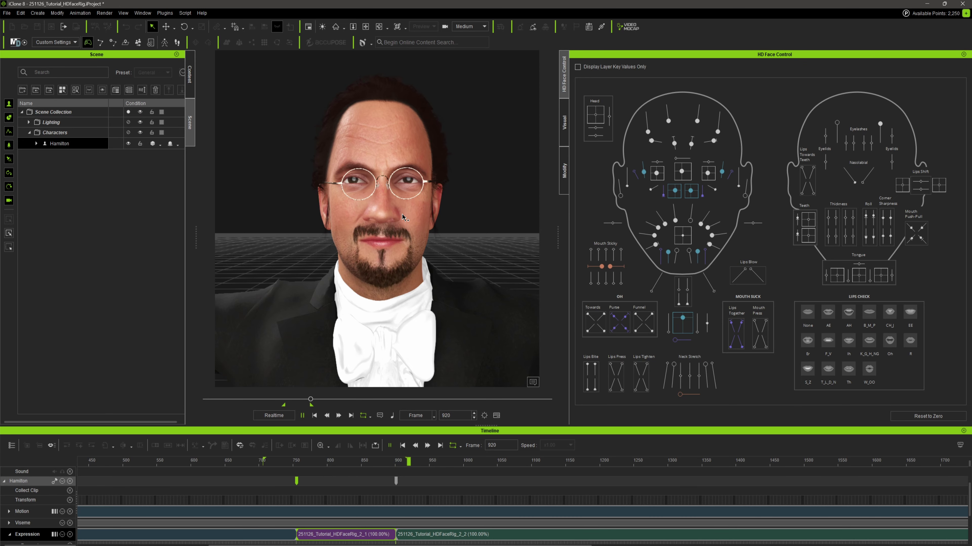
{"action": "key", "text": "space"}
Add short transitions at the start and end cuts of the middle expression clip and play the blend
{"action": "left_click_drag", "start_coordinate": [297, 537], "coordinate": [286, 538]}
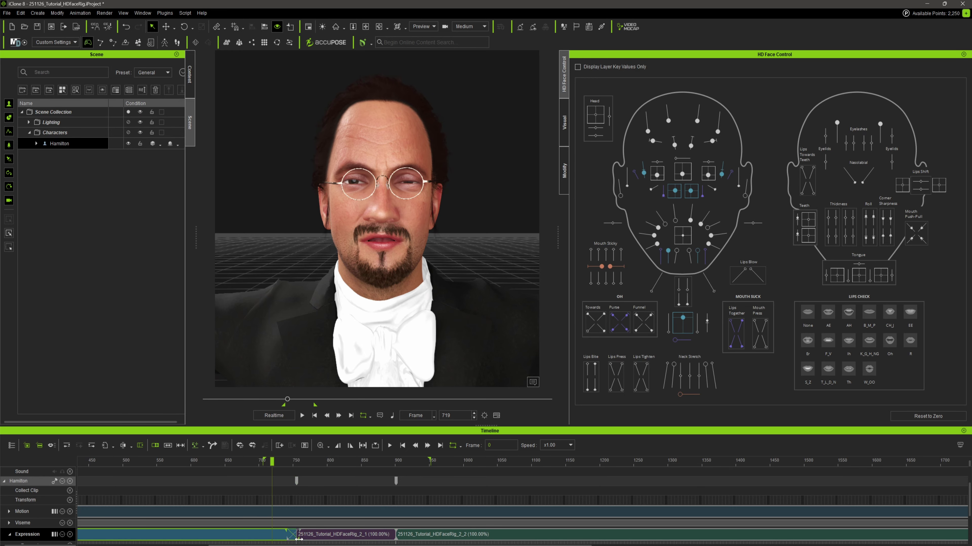
{"action": "left_click_drag", "start_coordinate": [396, 537], "coordinate": [405, 539]}
{"action": "key", "text": "space"}
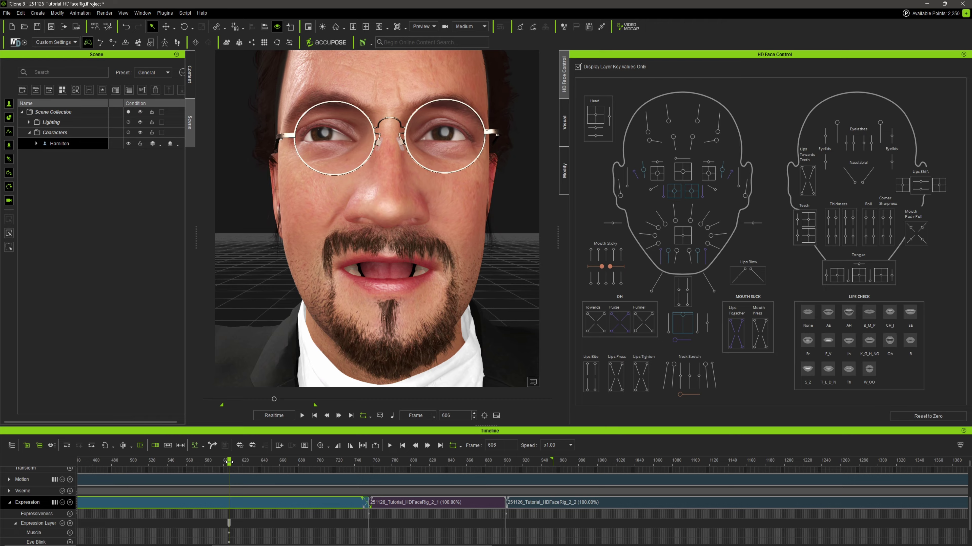
Raise the upper eyelids at frame 702, with Eye_UpperLid_Up_R at 38
{"action": "left_click_drag", "start_coordinate": [229, 461], "coordinate": [318, 462]}
{"action": "scroll", "coordinate": [803, 153], "scroll_direction": "up", "scroll_amount": 3}
{"action": "left_click_drag", "start_coordinate": [667, 144], "coordinate": [668, 132]}
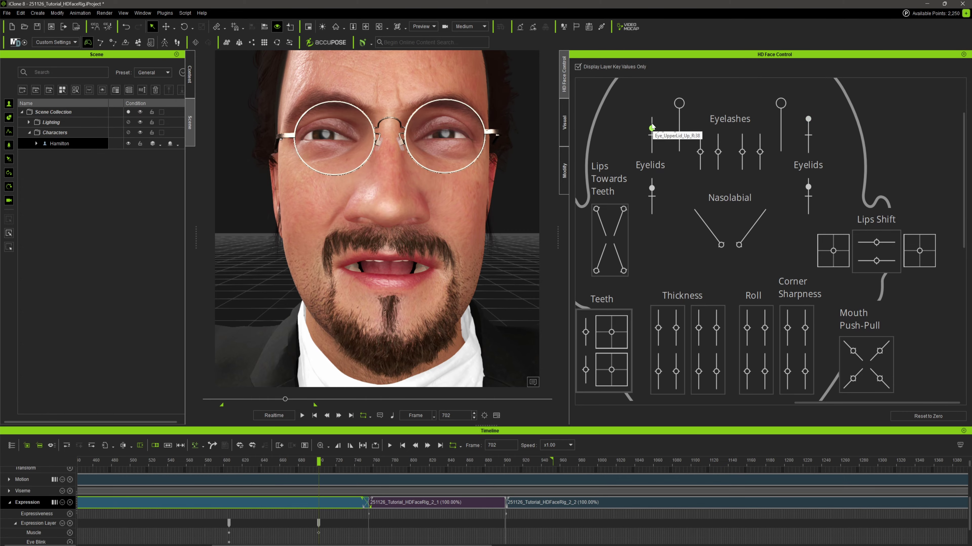
Pull both lower mouth-corner controls outward and raise the inner brows, with Brow_Raise_In_R at 57, at frame 702
{"action": "scroll", "coordinate": [803, 230], "scroll_direction": "down", "scroll_amount": 2}
{"action": "scroll", "coordinate": [829, 302], "scroll_direction": "up", "scroll_amount": 2}
{"action": "left_click_drag", "start_coordinate": [767, 277], "coordinate": [780, 283]}
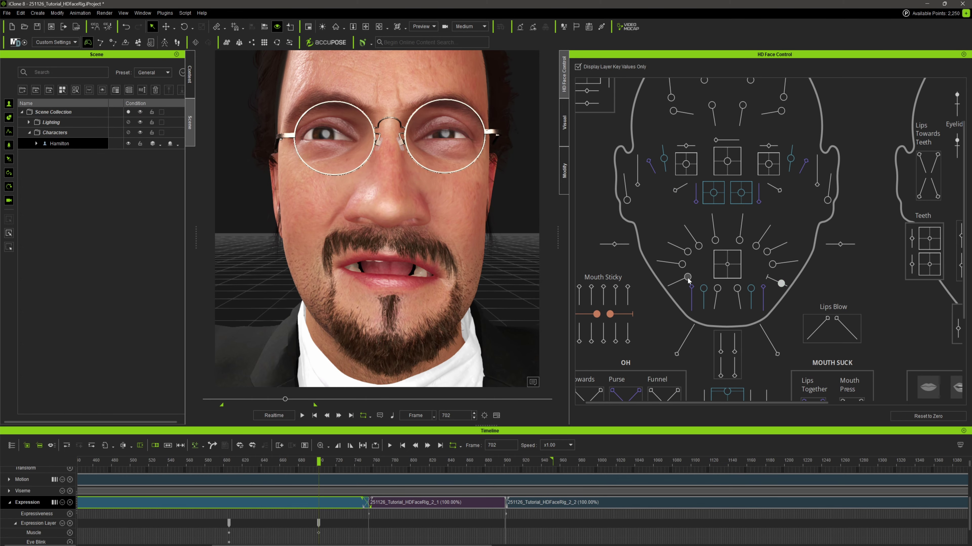
{"action": "left_click_drag", "start_coordinate": [688, 277], "coordinate": [677, 281]}
{"action": "middle_click_drag", "start_coordinate": [805, 210], "coordinate": [722, 269]}
{"action": "left_click_drag", "start_coordinate": [668, 139], "coordinate": [618, 126]}
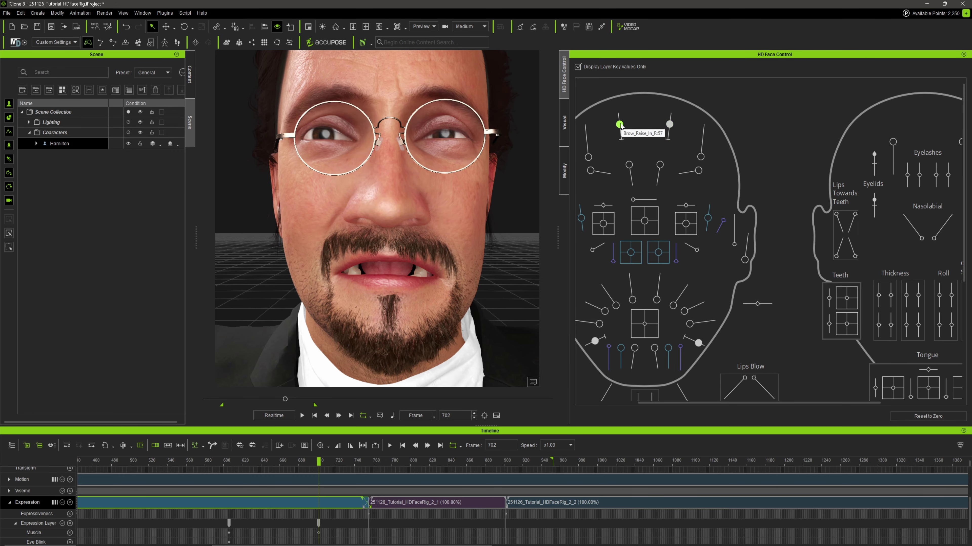
Play the keyed expression from about frame 606 and reset the face controls to zero at frame 751
{"action": "left_click_drag", "start_coordinate": [319, 461], "coordinate": [231, 472]}
{"action": "key", "text": "space"}
{"action": "key", "text": "space"}
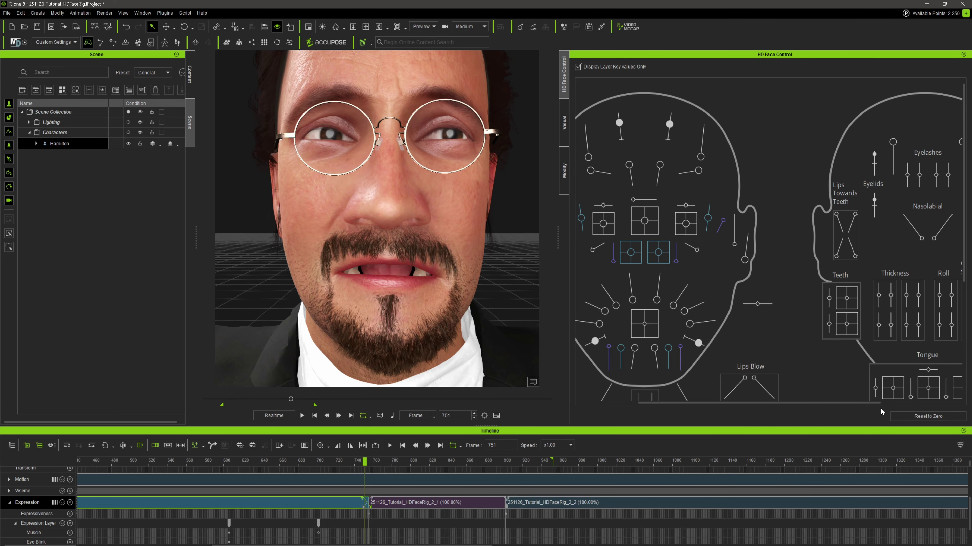
{"action": "left_click", "coordinate": [922, 416]}
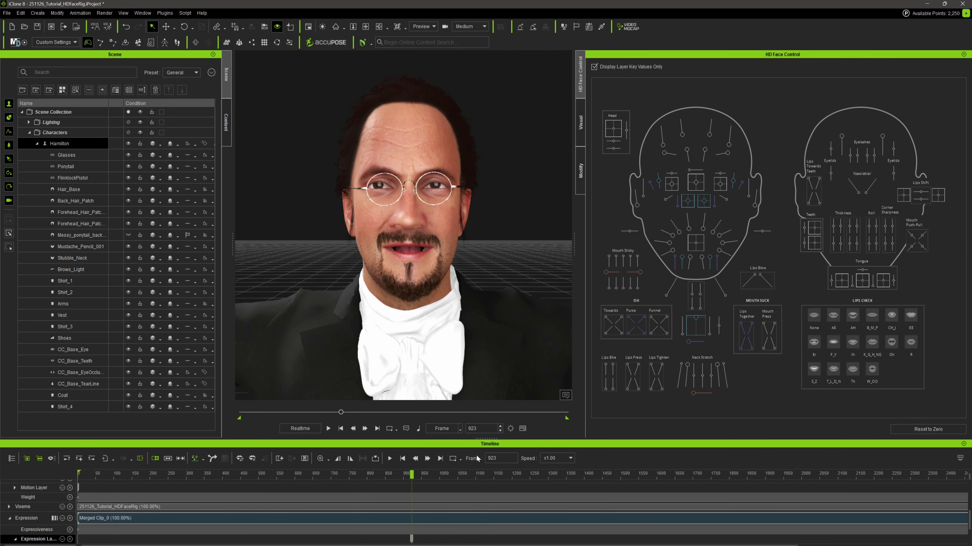
Key a smile with raised inner brows at frame 956, with Brow_Raise_In_L at 46, and play it back
{"action": "left_click_drag", "start_coordinate": [411, 474], "coordinate": [423, 474]}
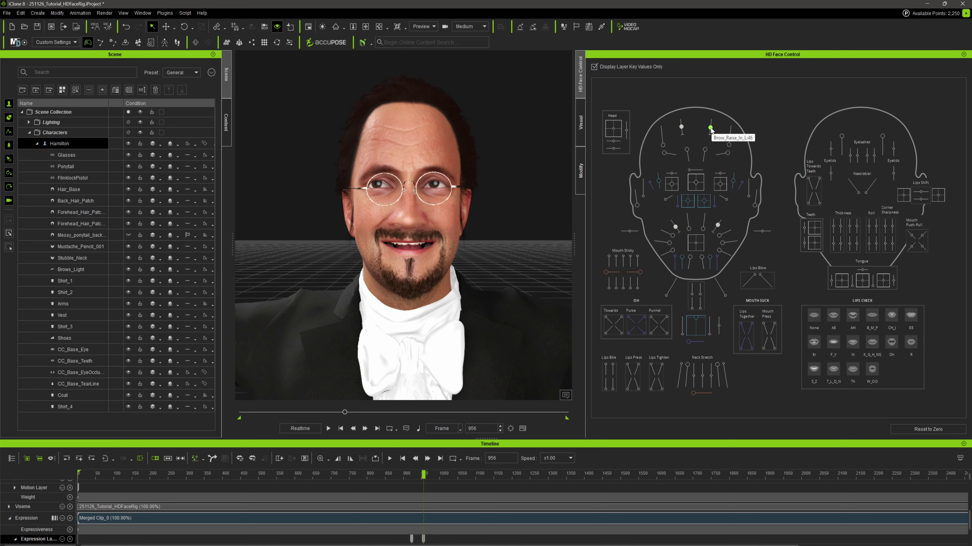
{"action": "key", "text": "space"}
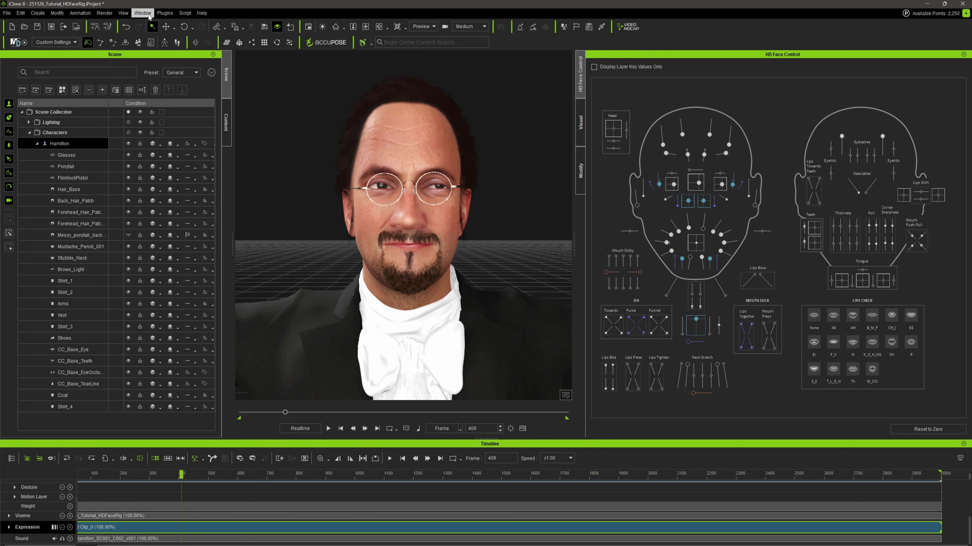
Collapse the Hamilton character's hierarchy in the scene list and open the Unreal Live Link plugin
{"action": "left_click", "coordinate": [36, 144]}
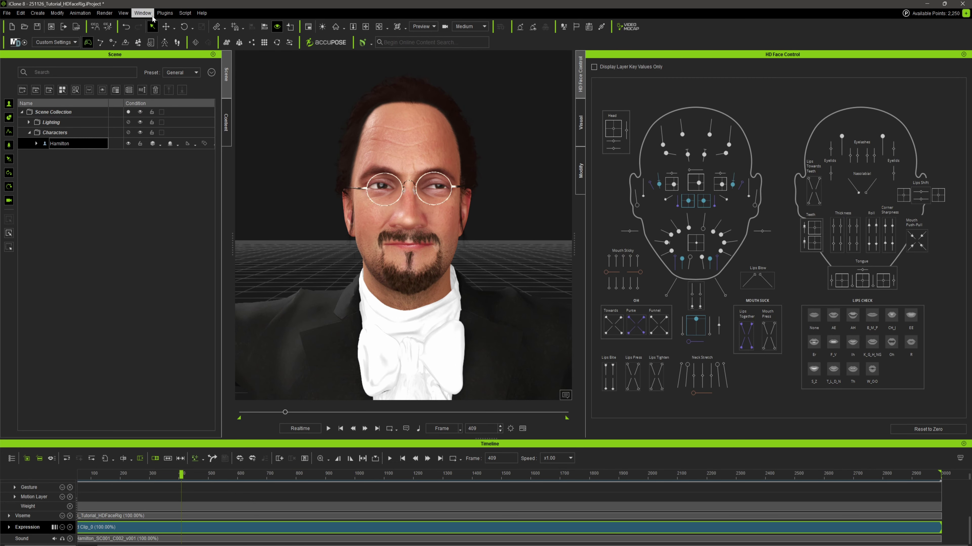
{"action": "left_click", "coordinate": [166, 15]}
{"action": "mouse_move", "coordinate": [237, 94]}
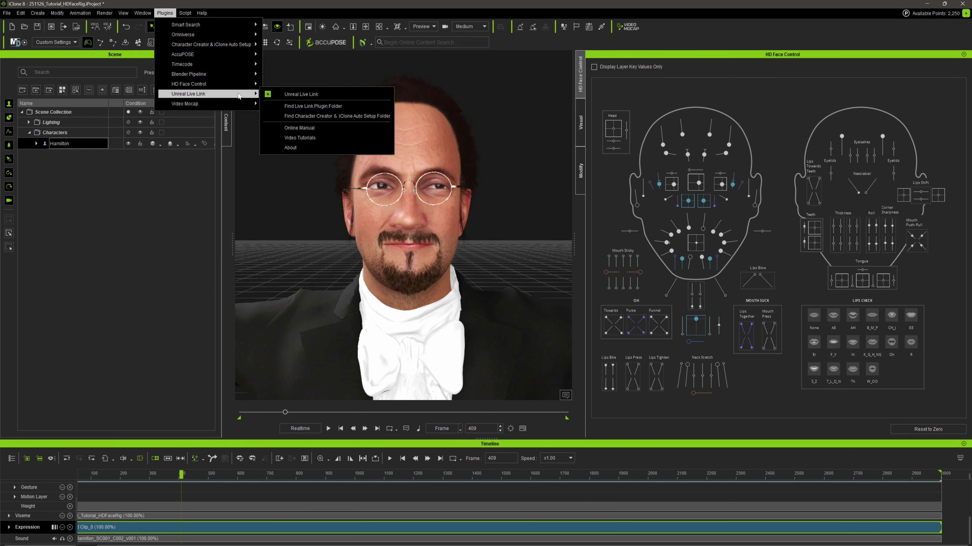
{"action": "left_click", "coordinate": [302, 94]}
Set the Live Link transfer to Motion mode with all animations baked to the sequencer, exclude props, and review the transfer settings
{"action": "left_click", "coordinate": [634, 84]}
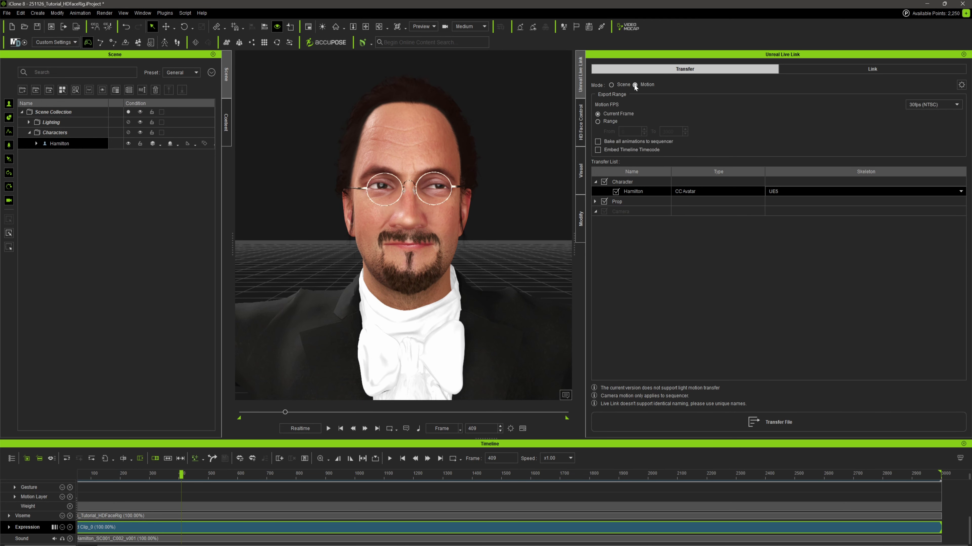
{"action": "left_click", "coordinate": [598, 142]}
{"action": "left_click", "coordinate": [603, 202]}
{"action": "left_click", "coordinate": [961, 85]}
{"action": "left_click", "coordinate": [455, 230]}
{"action": "left_click", "coordinate": [543, 211]}
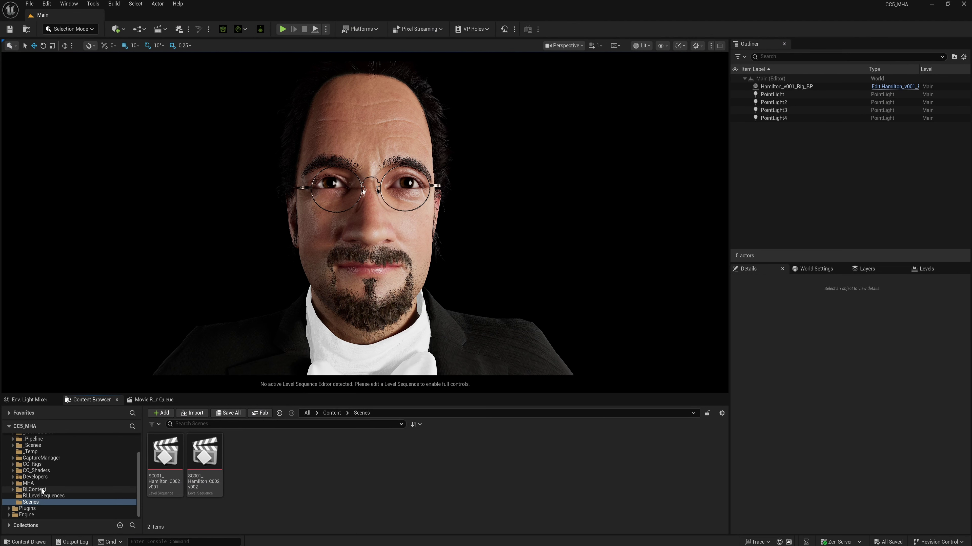
Check the RLContent folder in Unreal Editor, rename the iClone character Hamilton_v001 to match, and transfer its motion to Unreal
{"action": "left_click", "coordinate": [34, 490]}
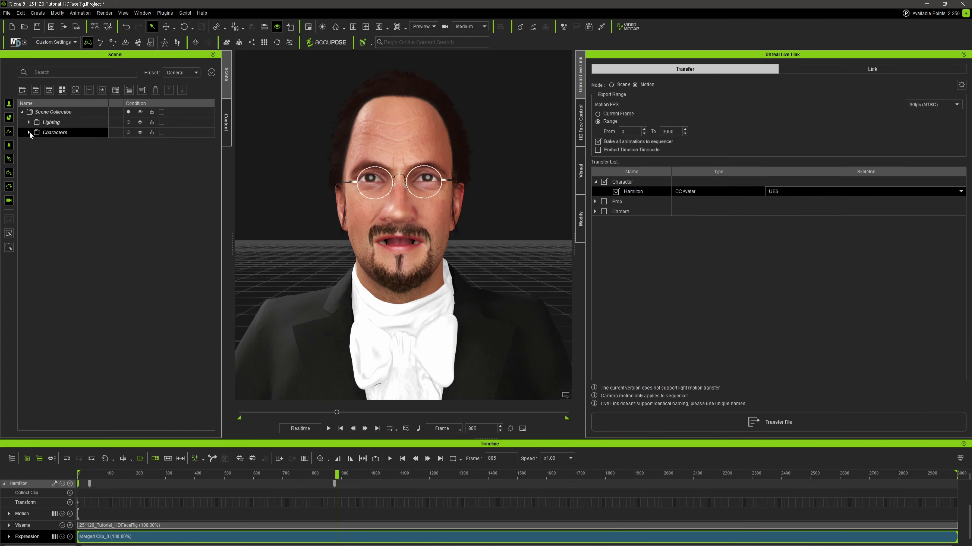
{"action": "left_click", "coordinate": [30, 132]}
{"action": "left_click", "coordinate": [63, 144]}
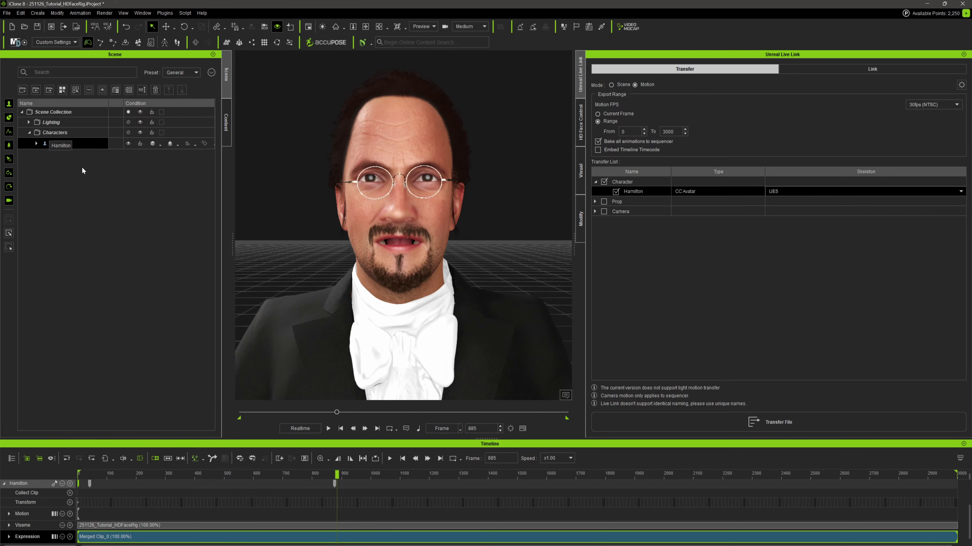
{"action": "key", "text": "Return"}
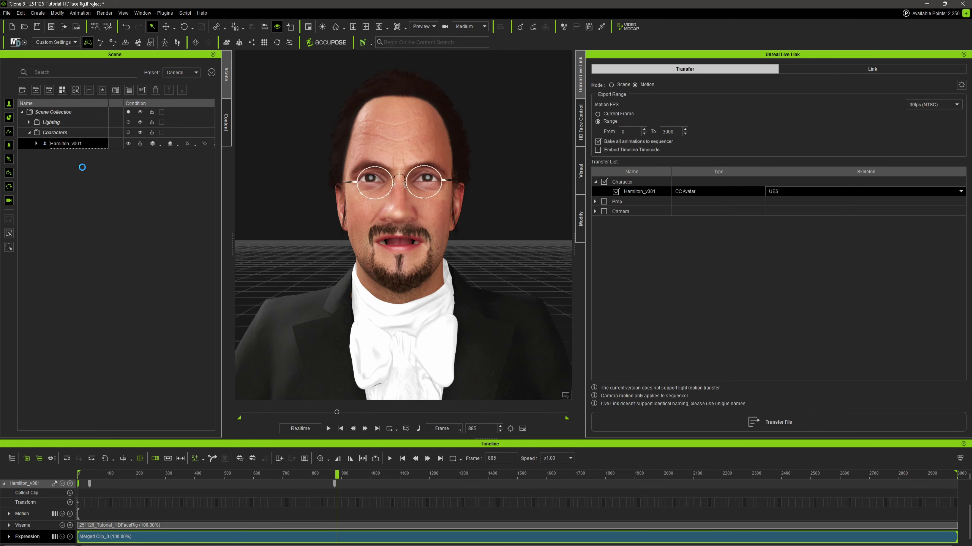
{"action": "left_click", "coordinate": [779, 422]}
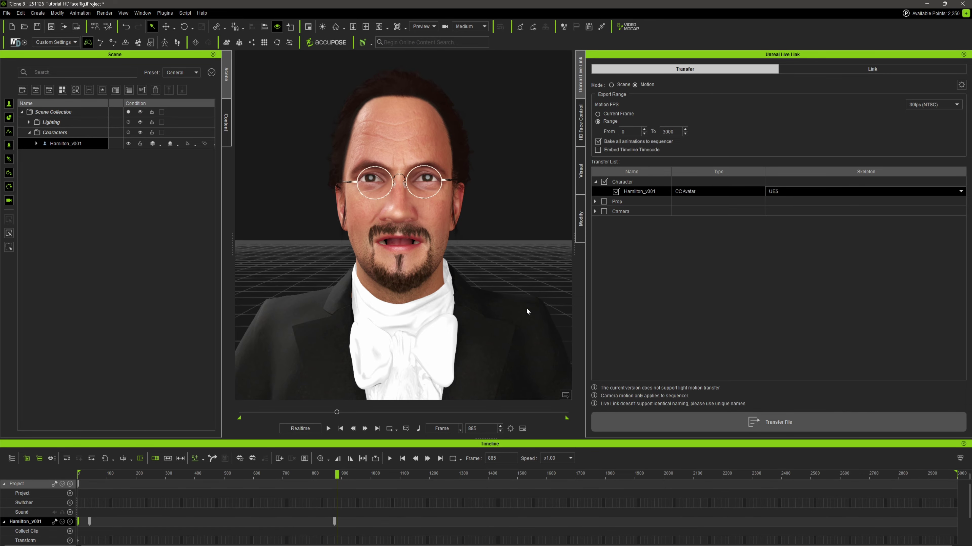